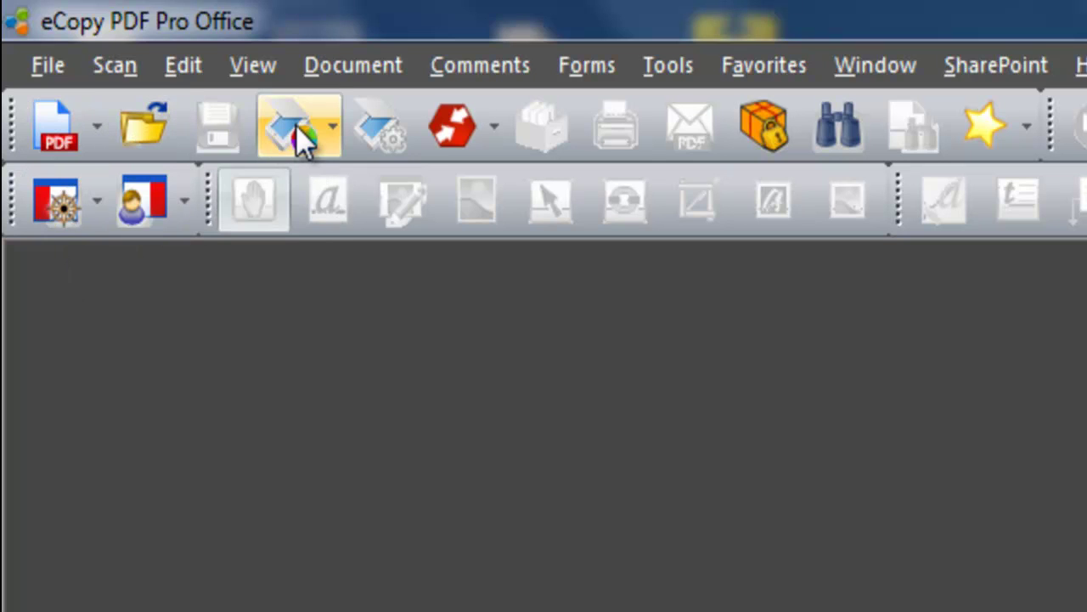
click(484, 128)
click(483, 127)
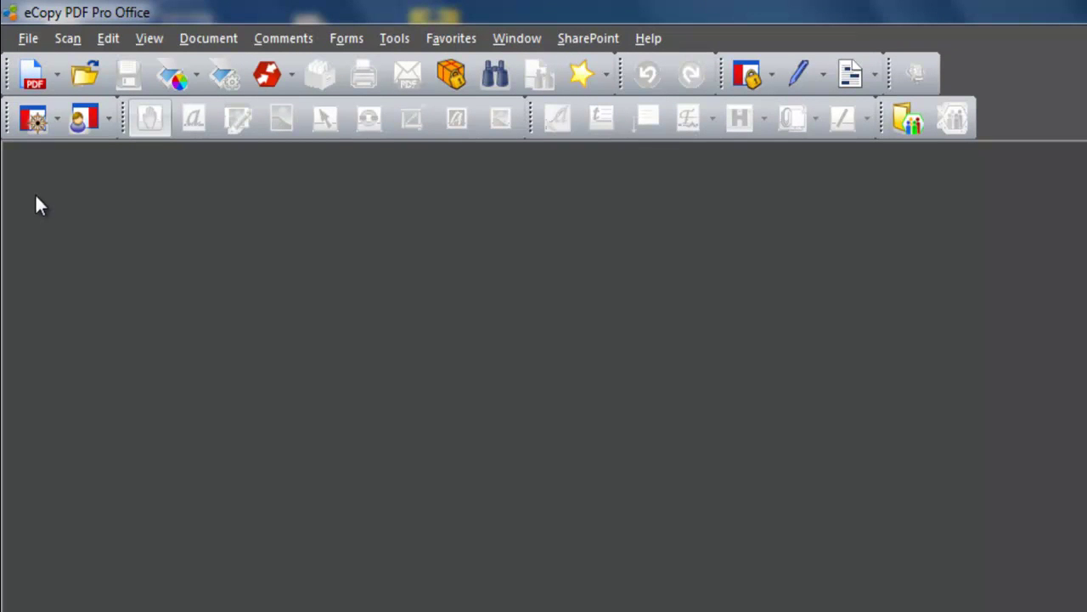
click(54, 78)
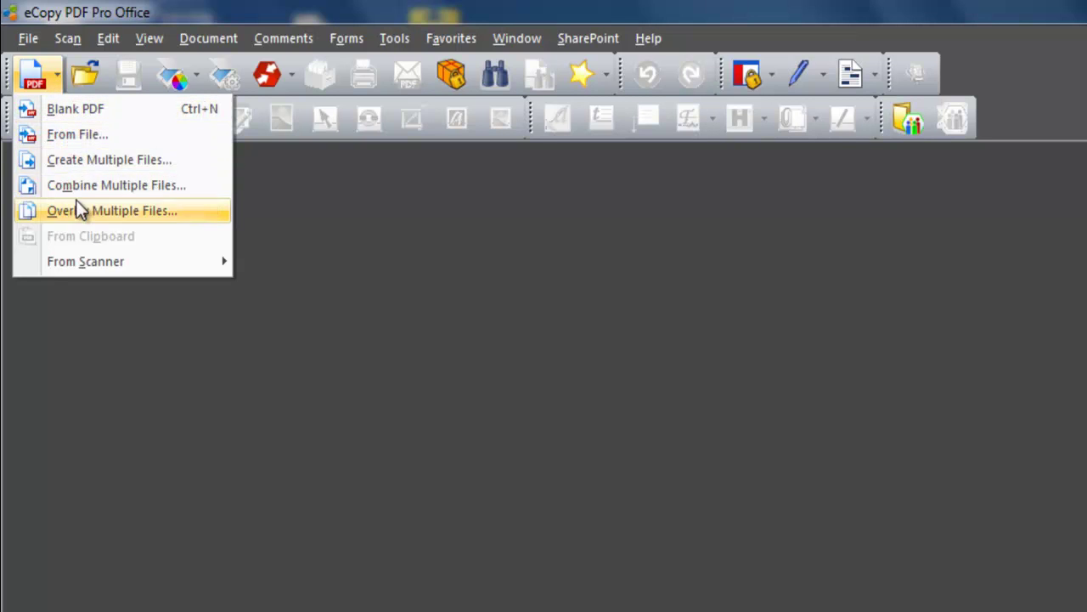
click(80, 309)
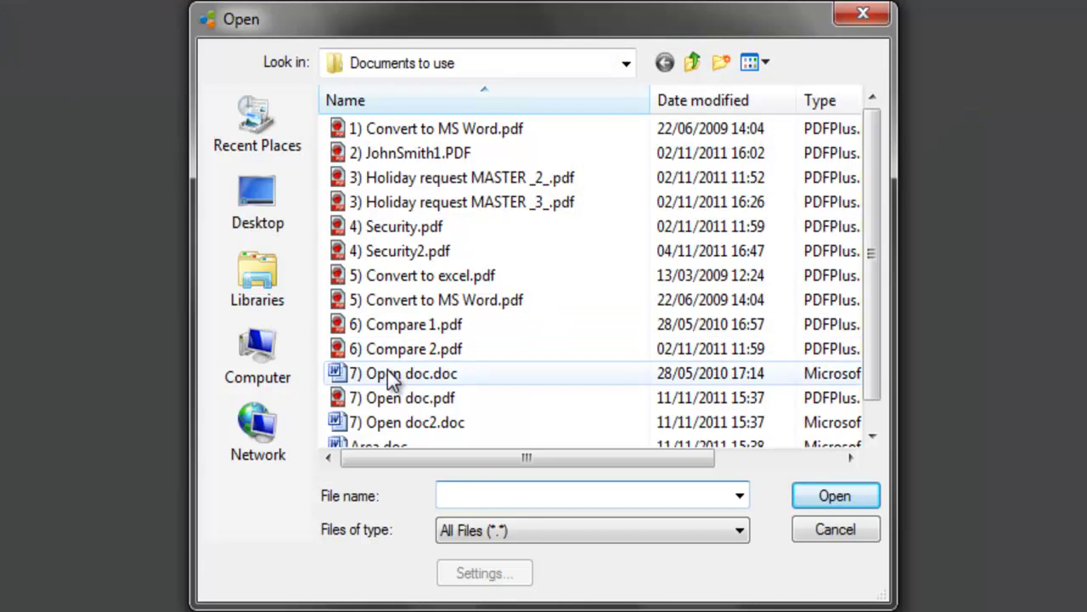
Step: Open the Word file "7) Open doc.doc" as a PDF and save it as "7) Open docV2.pdf"
click(388, 370)
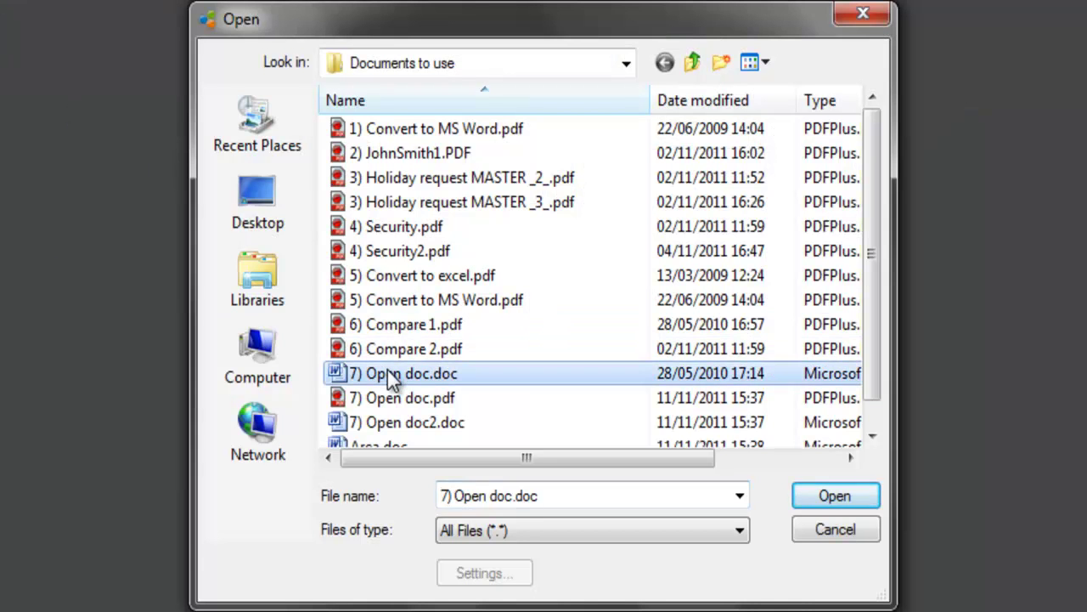
click(829, 494)
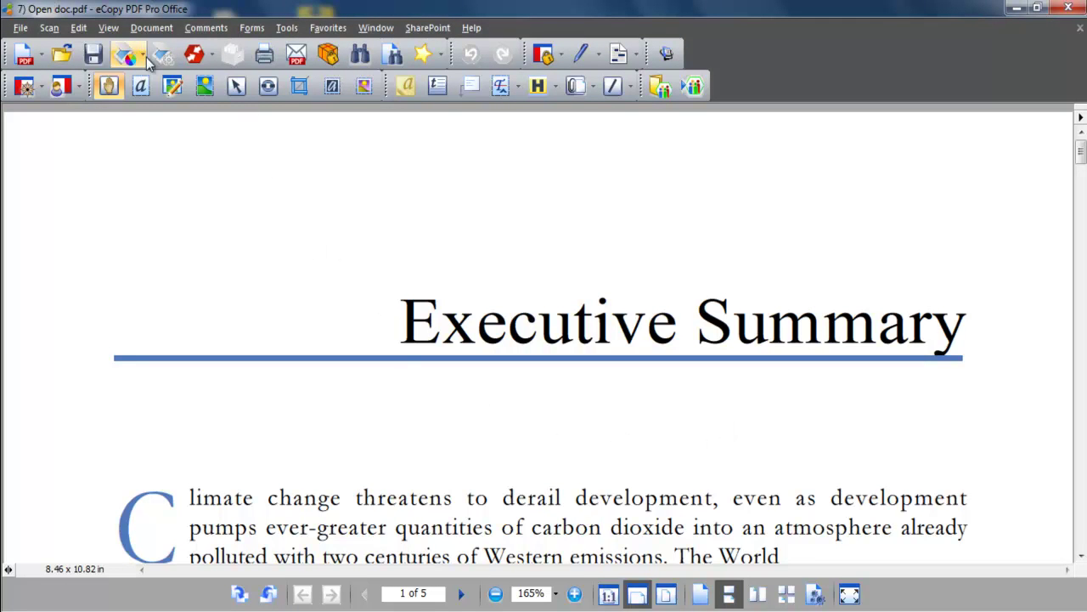
click(93, 61)
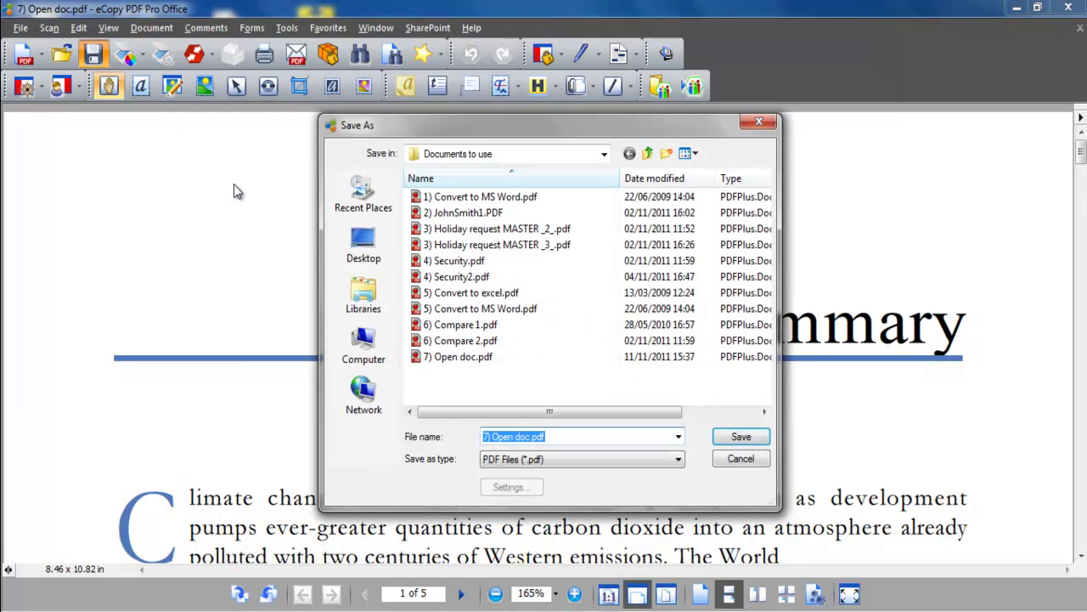
click(531, 436)
text(V2)
click(725, 434)
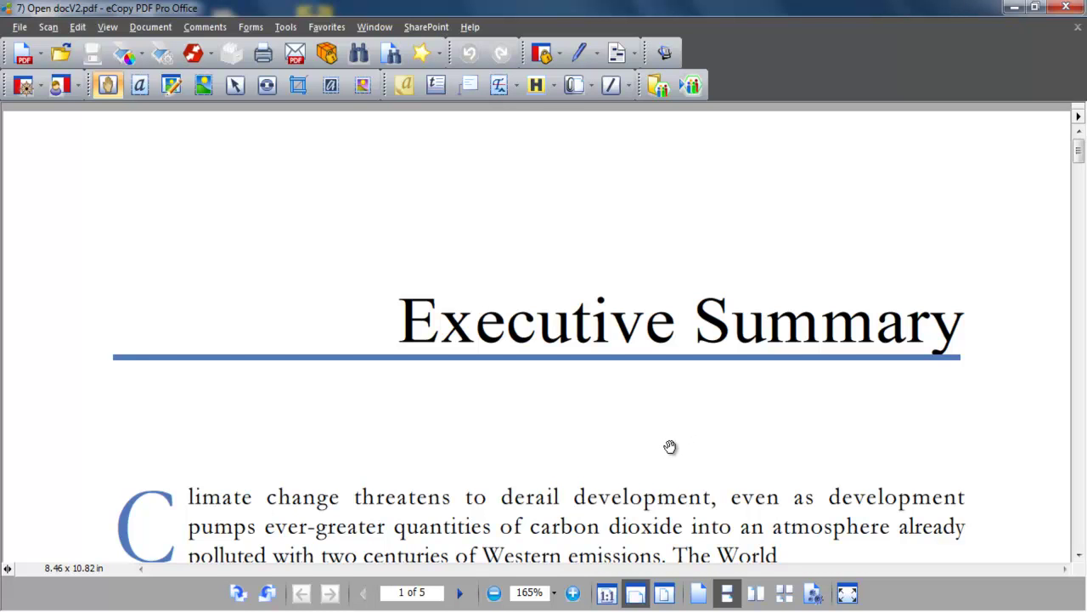
Step: Print all pages to the ScanSoft PDF Create! printer and save the output as "7) Open docV3.pdf"
click(263, 53)
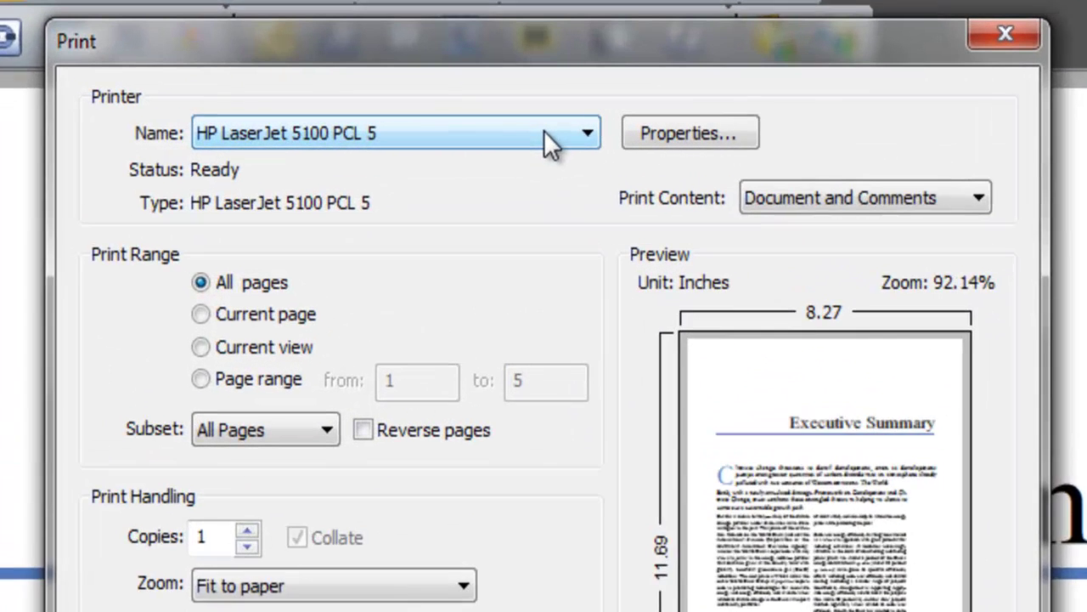
click(541, 134)
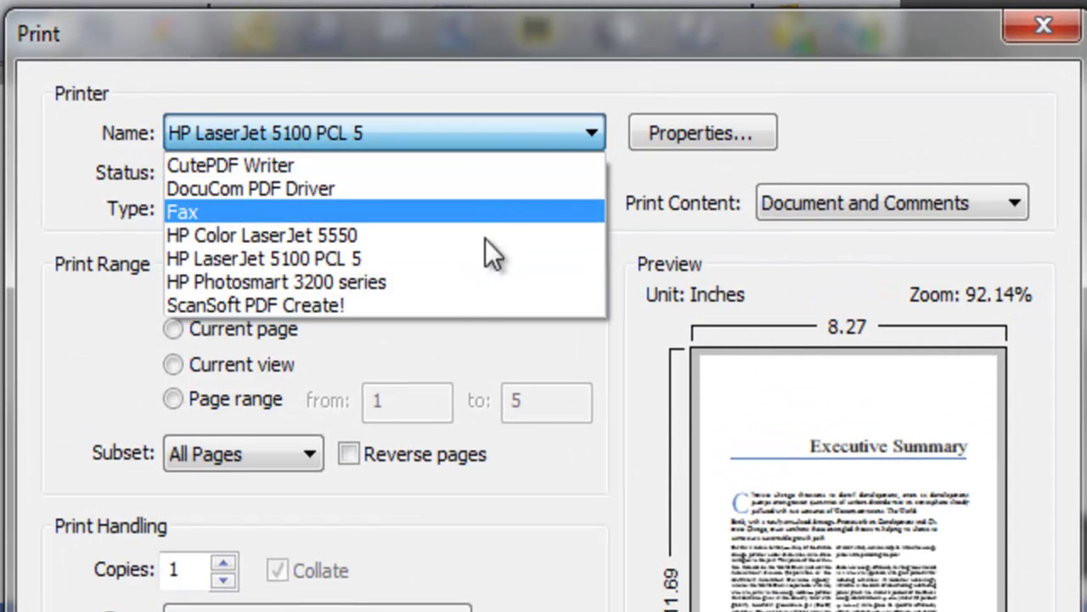
click(460, 306)
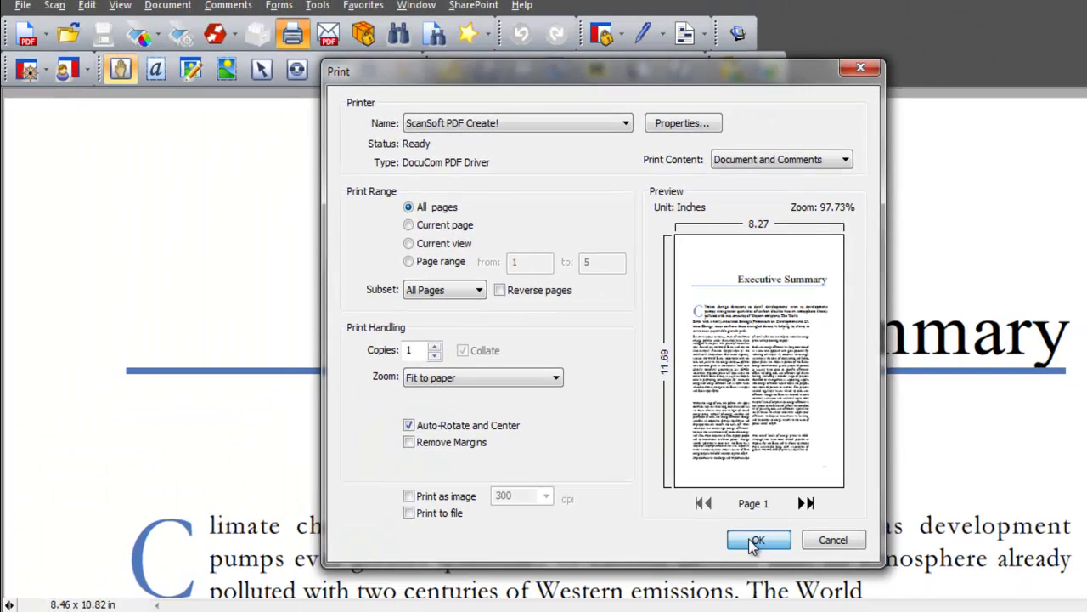
click(750, 539)
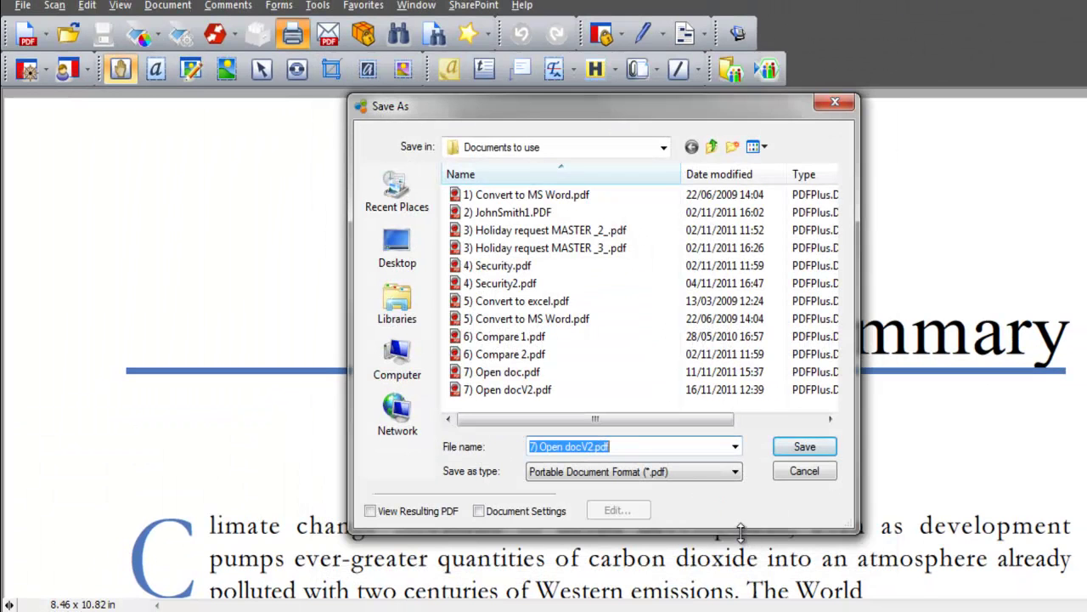
click(586, 448)
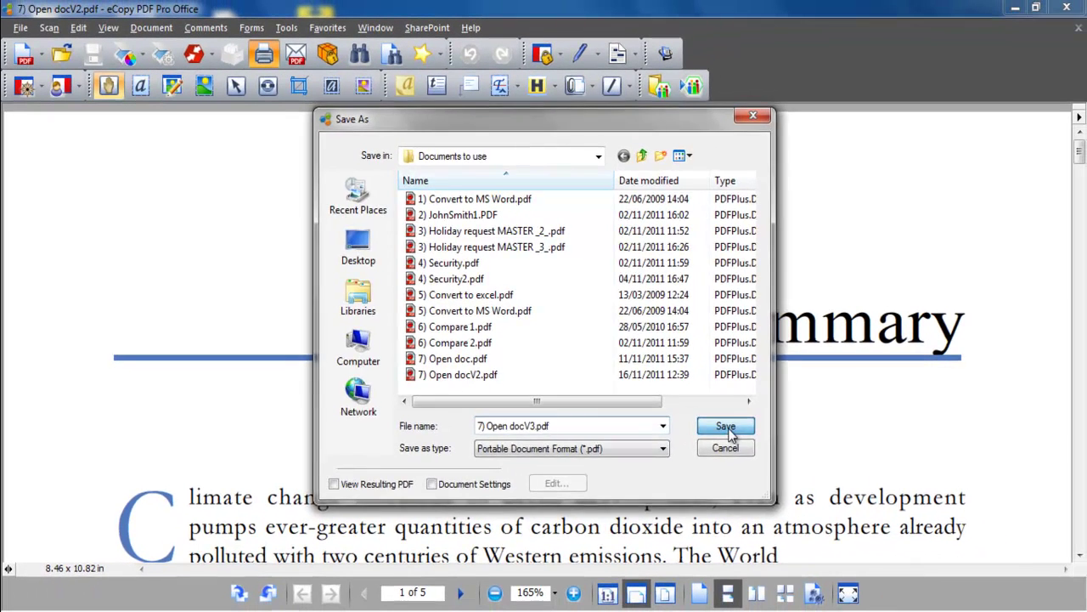
click(805, 446)
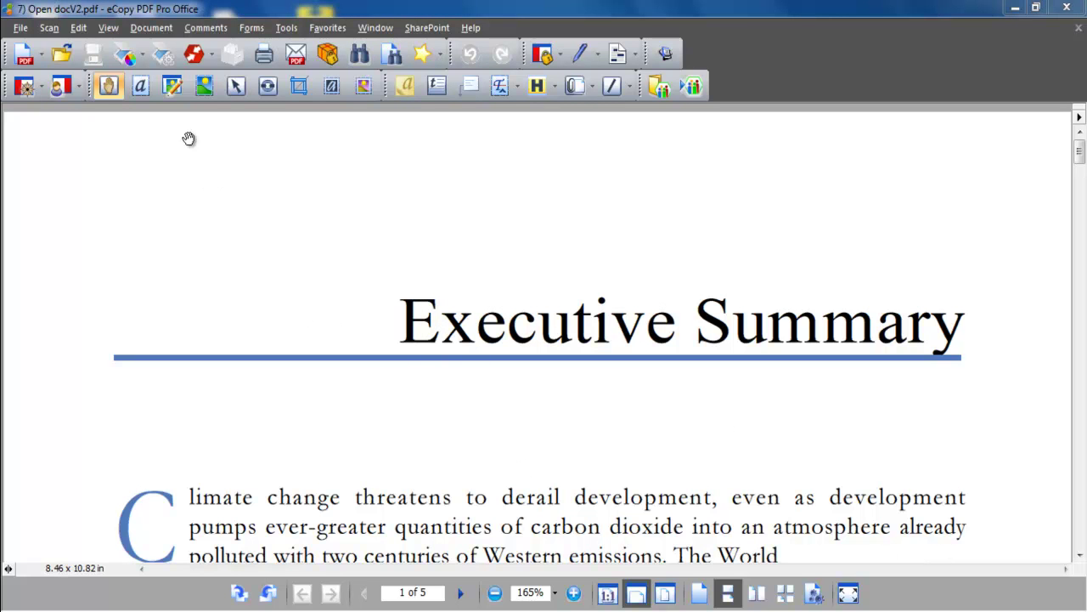
Step: Convert the whole PDF to a Word document and save it as "7) Open docV2.doc"
click(209, 55)
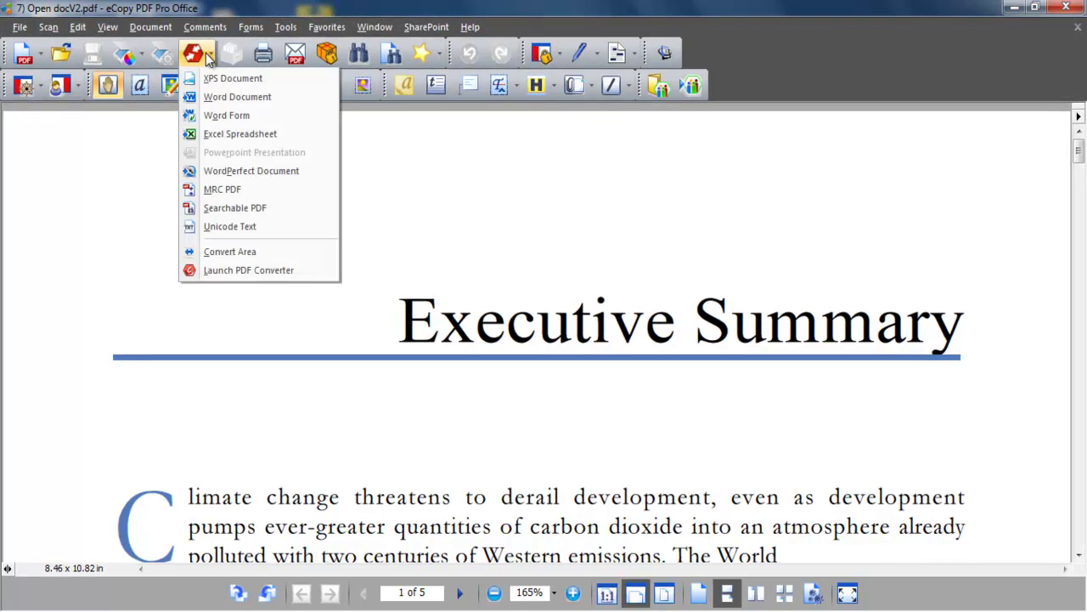
click(220, 98)
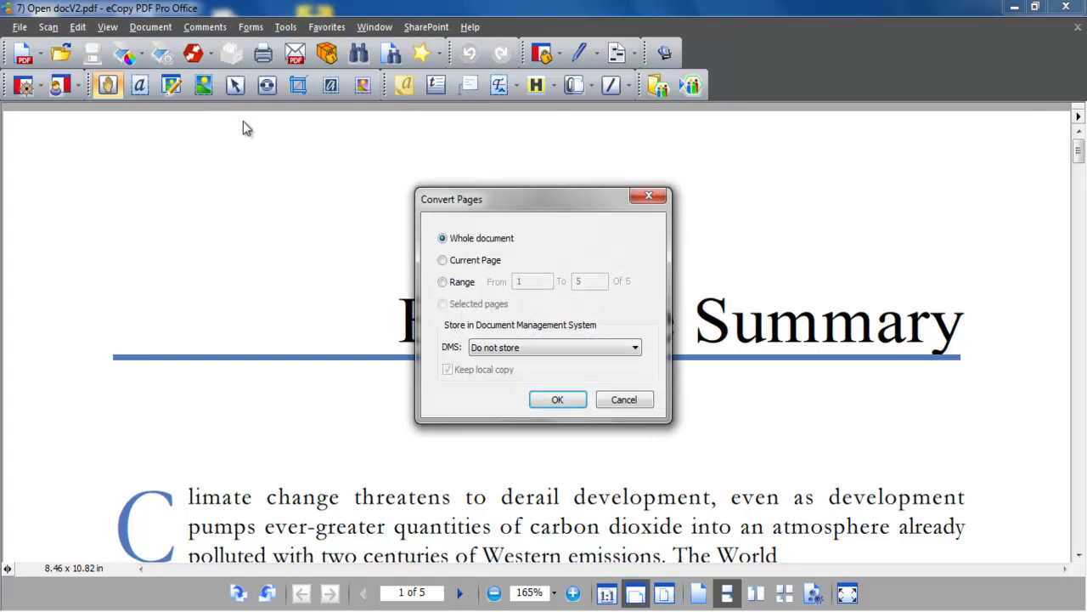
click(563, 404)
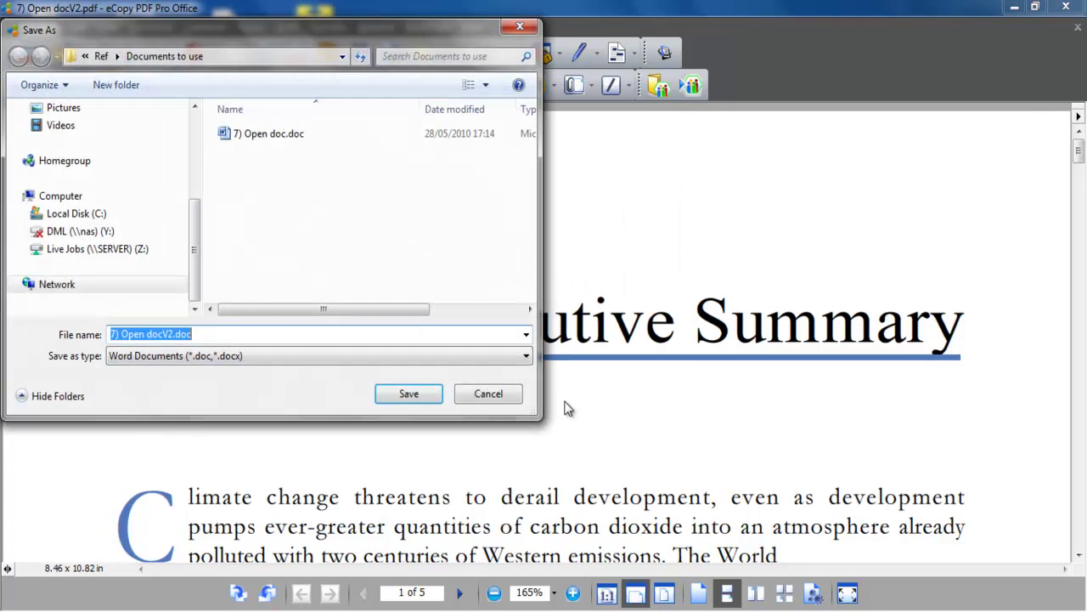
click(425, 394)
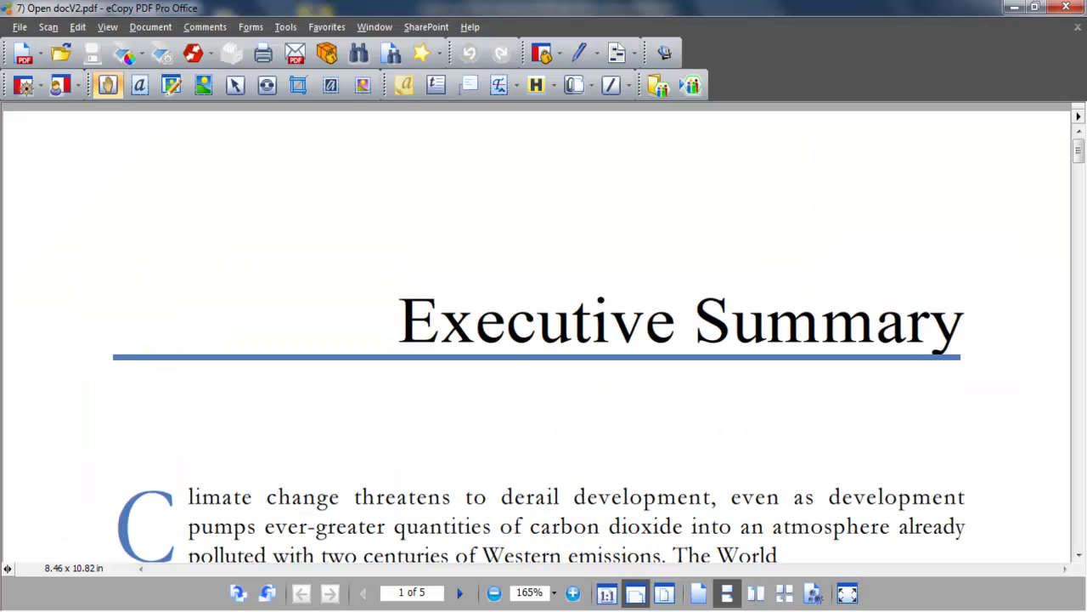
Step: Start Convert Area and mark the opening lines beside the large initial C as the area to convert
click(209, 54)
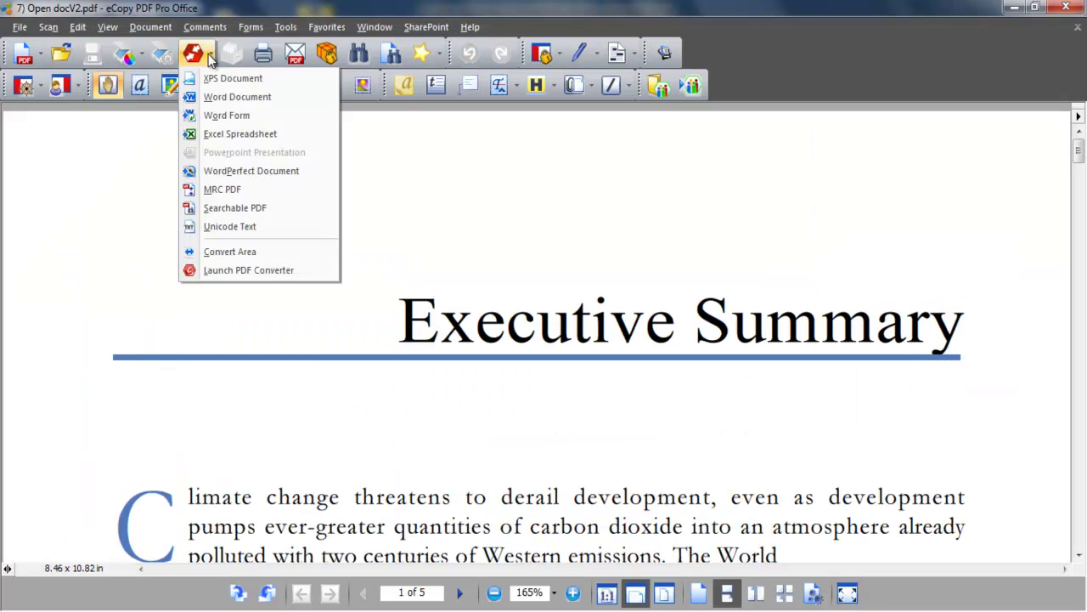
click(232, 250)
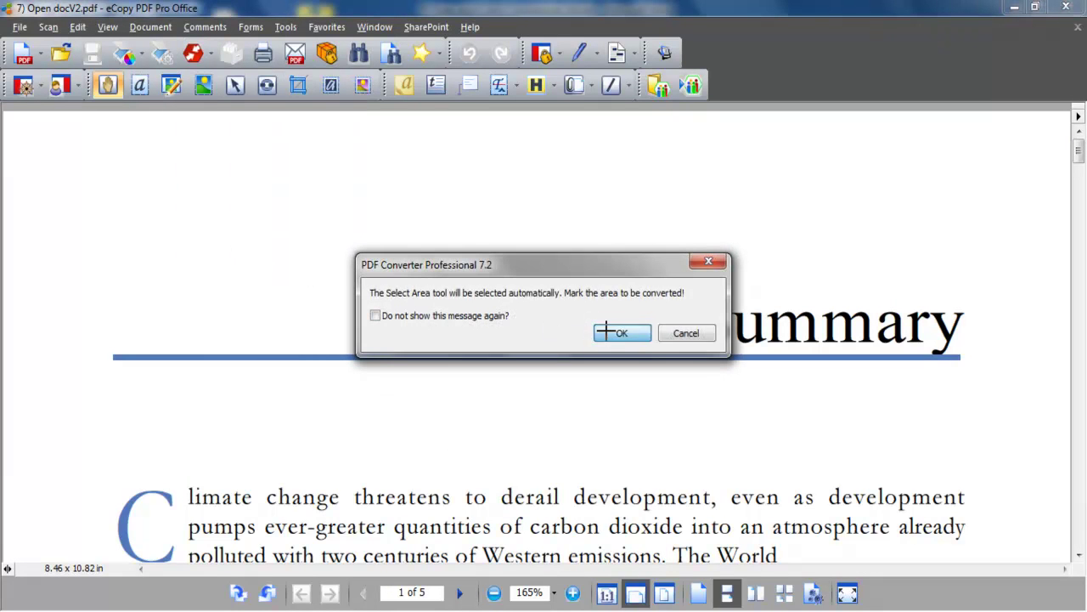
click(617, 333)
scroll(701, 420, down, 3)
drag(792, 384, 83, 298)
drag(106, 382, 106, 384)
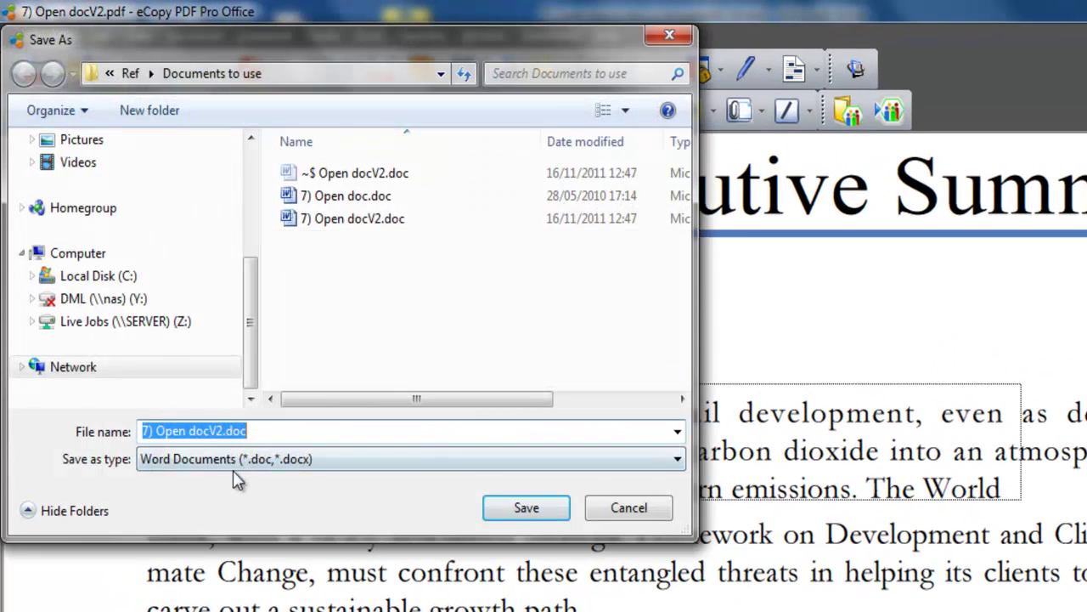
Step: Name the converted area's file AREA and choose Word Documents as its file type
text(AREA)
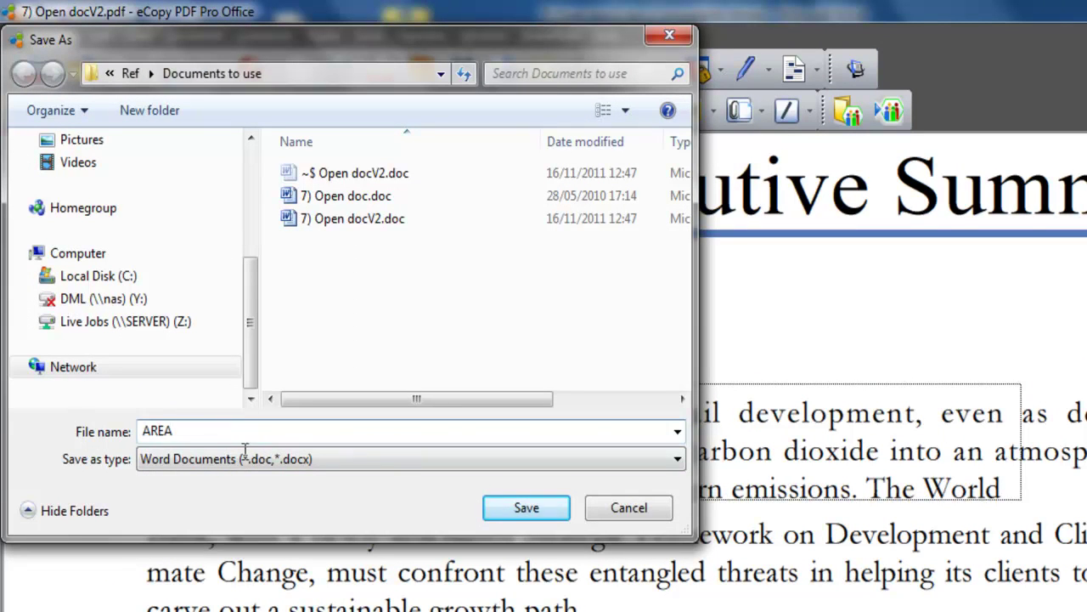
click(299, 460)
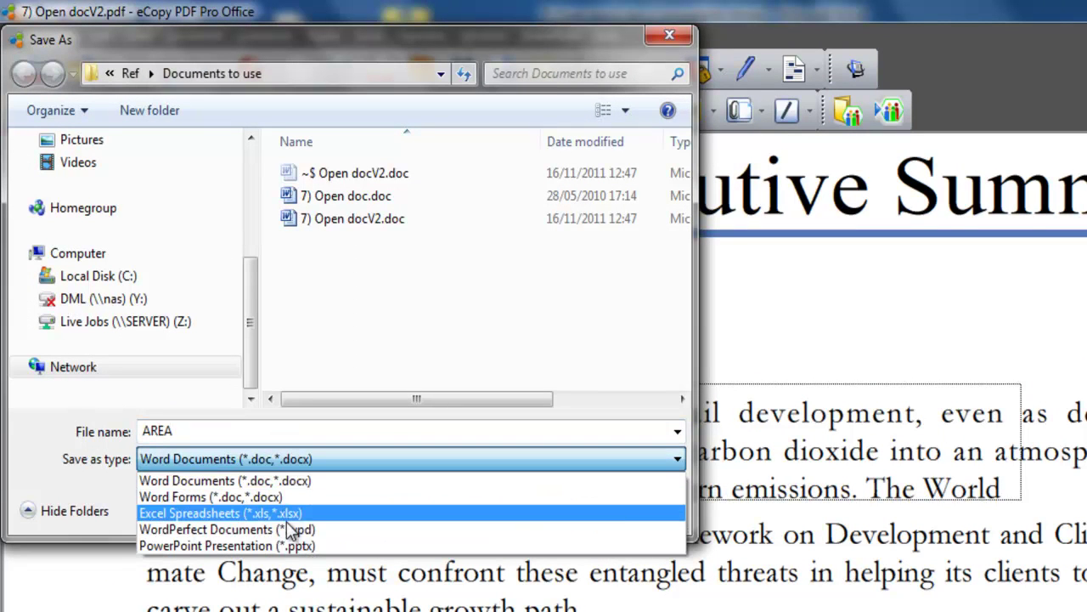
click(305, 480)
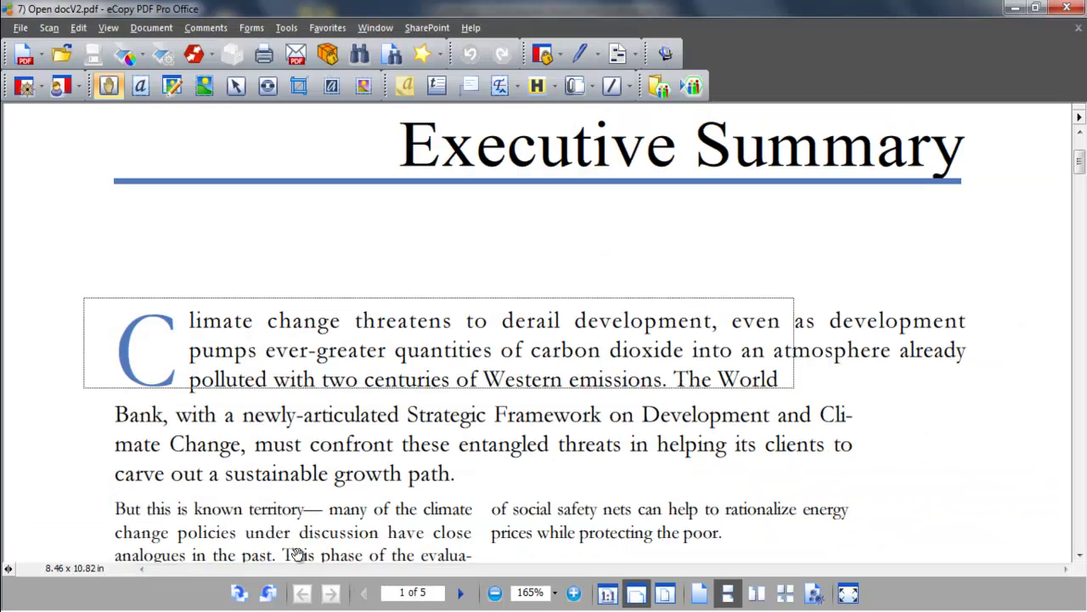
Step: Load the whole document into the PDF Converter Assistant to view it, and close the assistant without converting
click(204, 59)
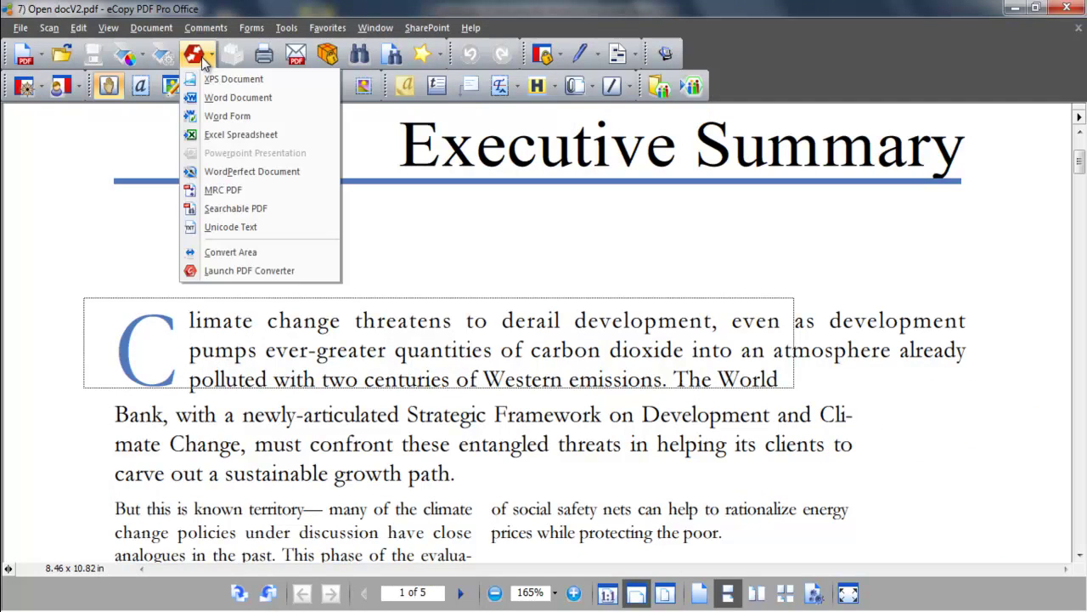
click(230, 270)
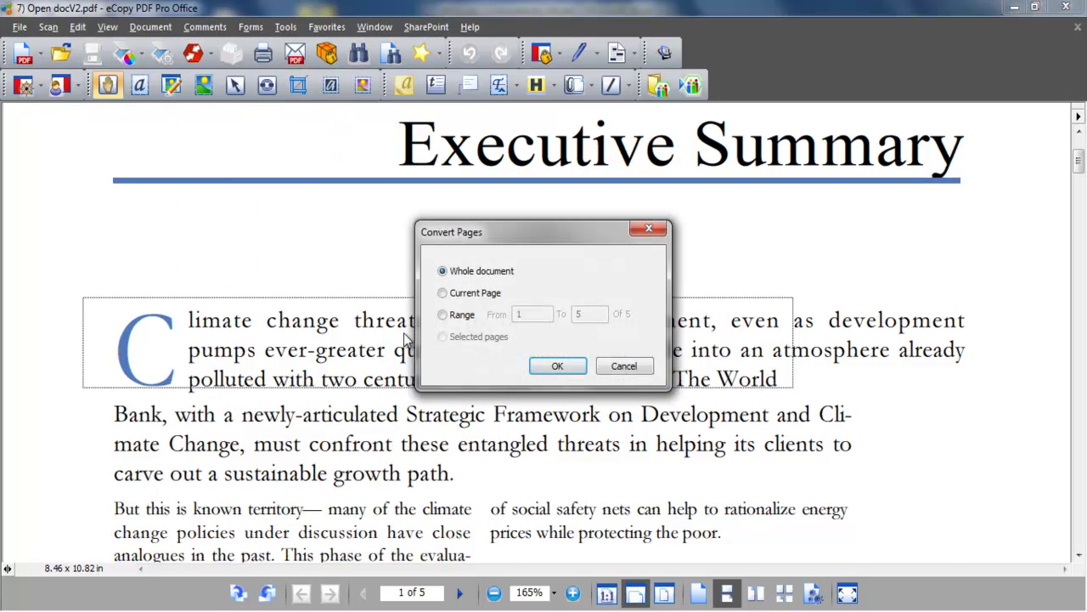
click(550, 366)
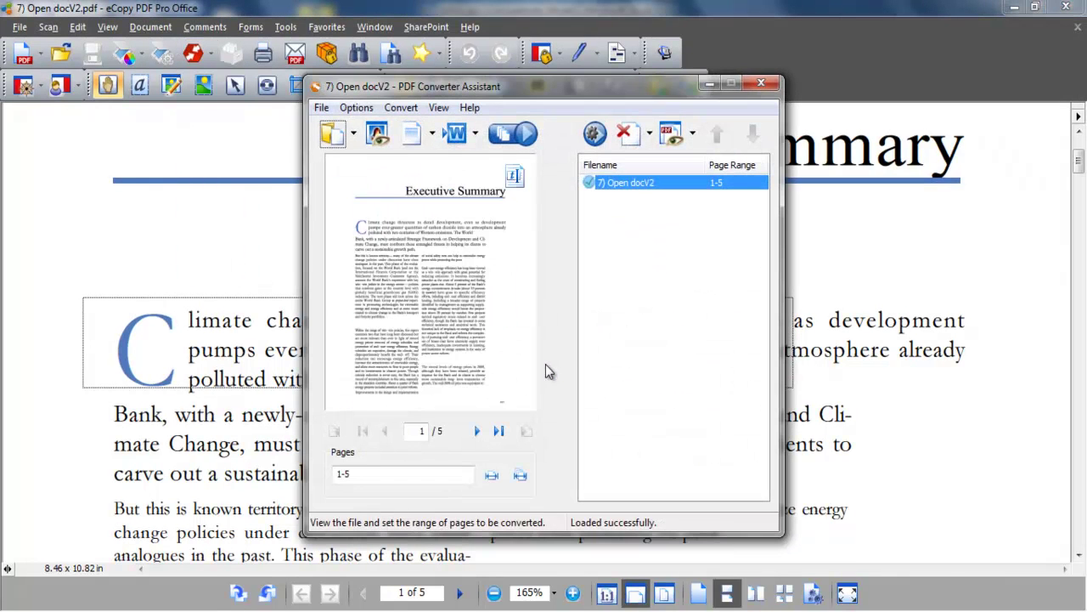
click(755, 85)
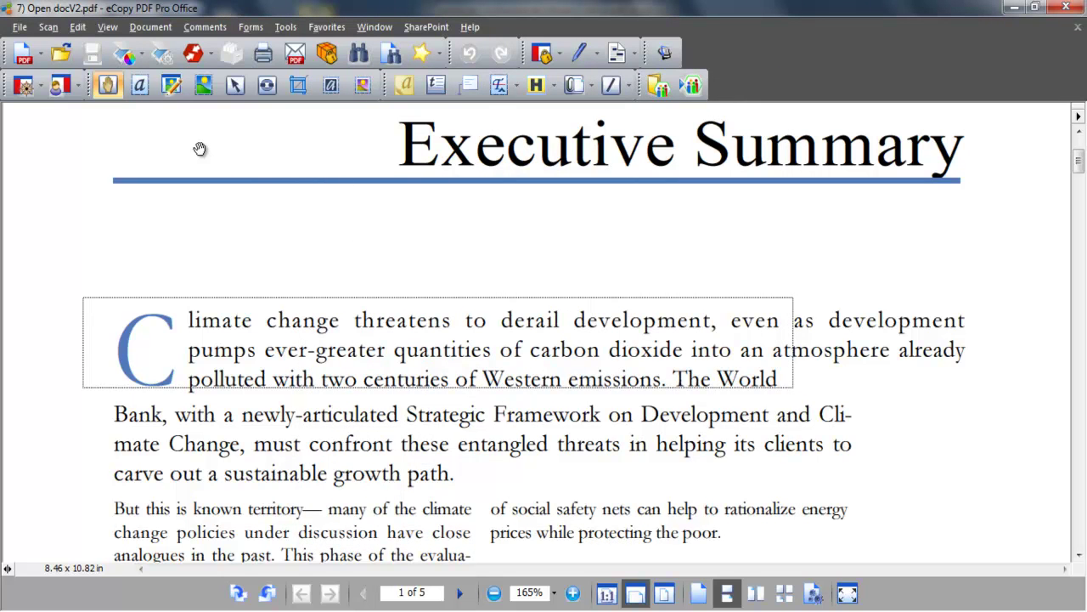
Step: View the Compare Documents options for the open PDF and close them without running a comparison
click(162, 31)
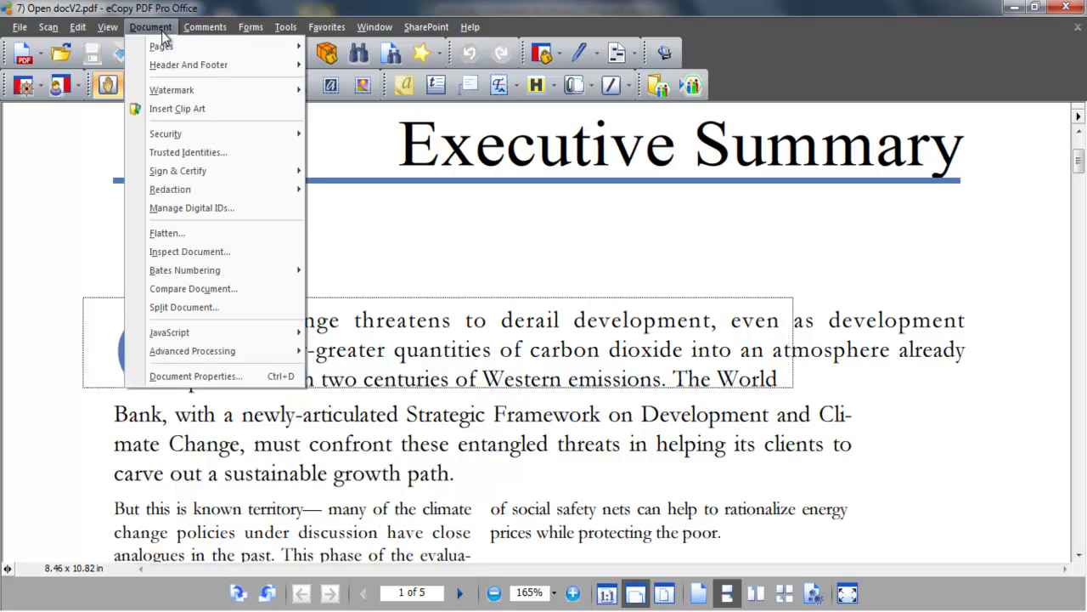
click(180, 289)
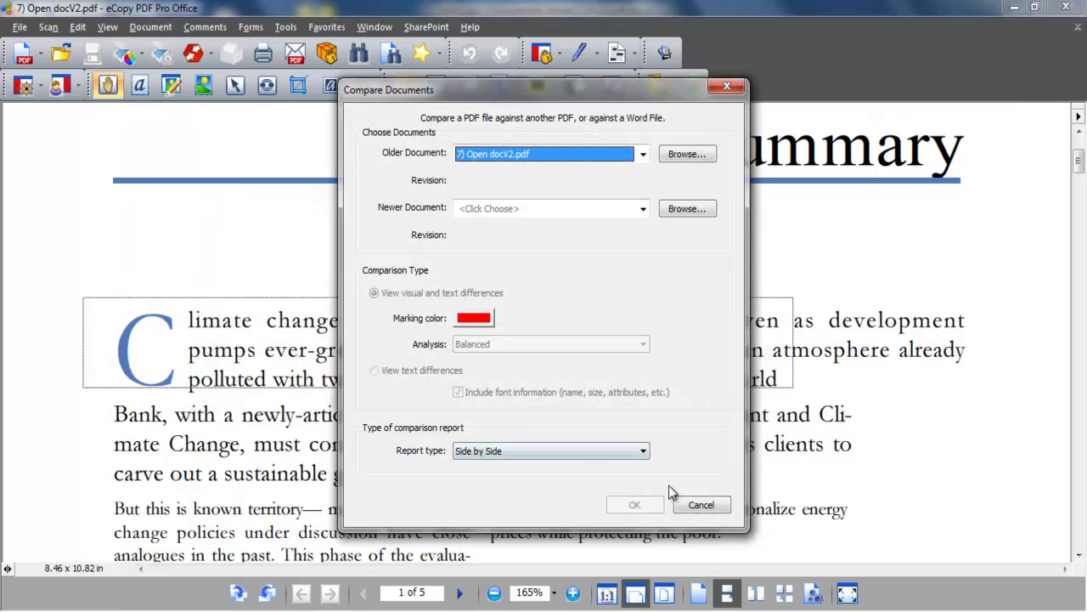
click(702, 506)
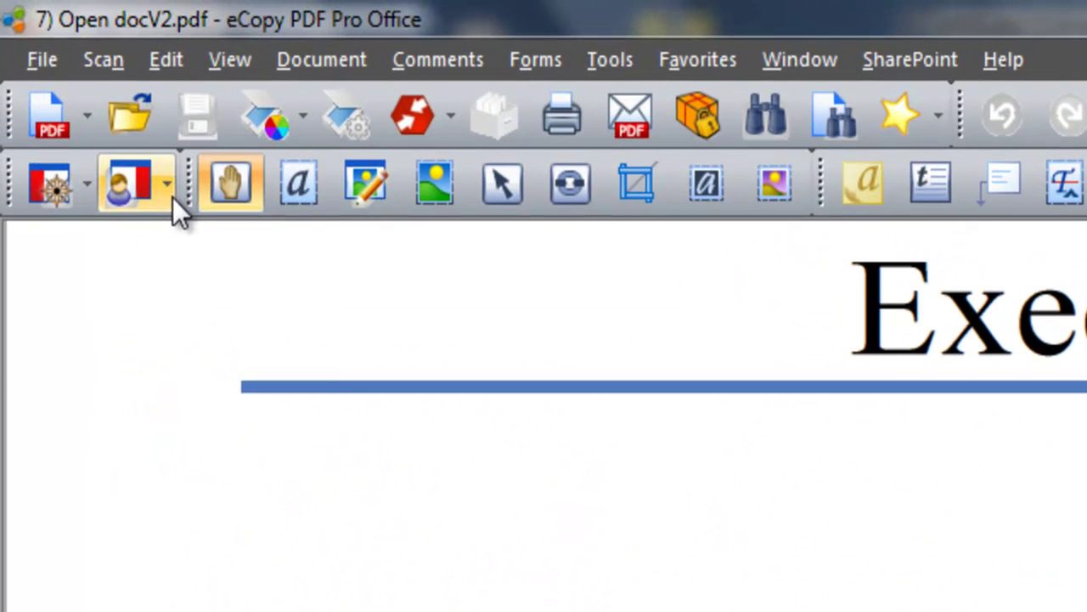
click(131, 148)
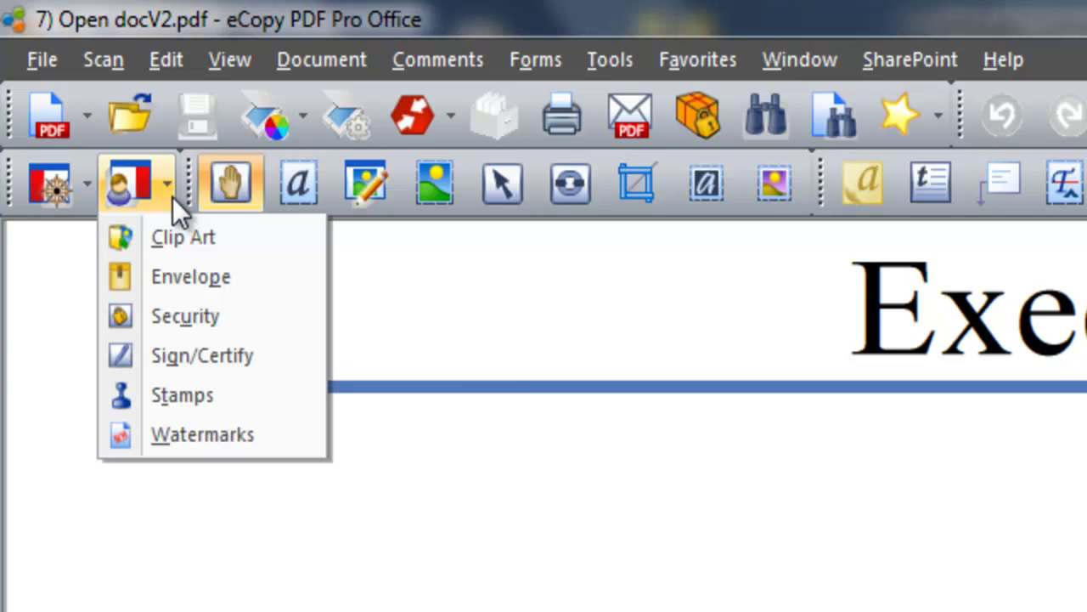
click(393, 270)
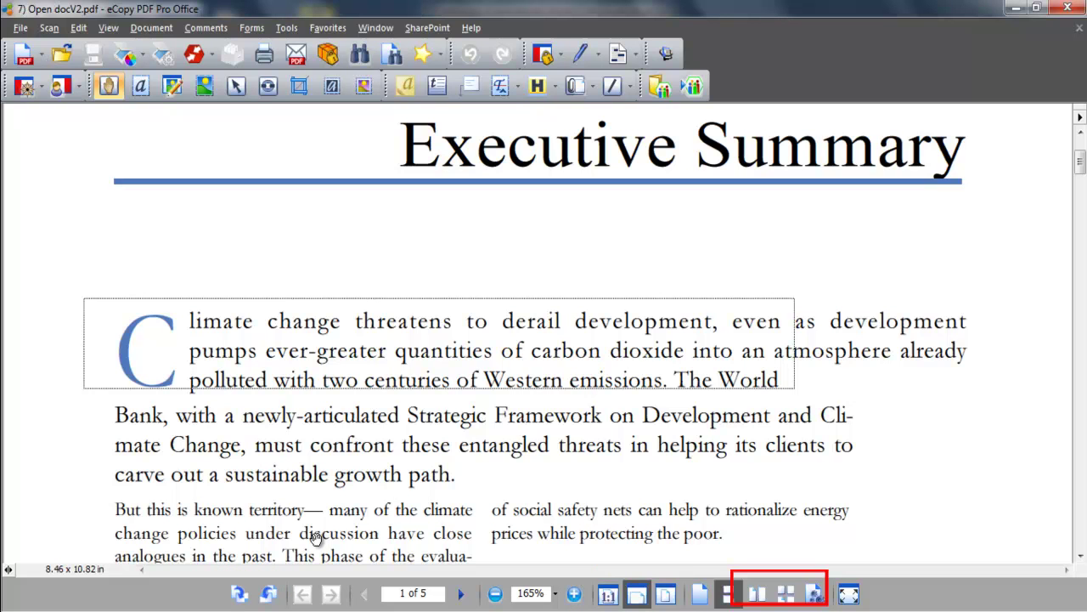
Step: View all pages in the Document Assembly layout and return the document to the Single Page layout
click(814, 594)
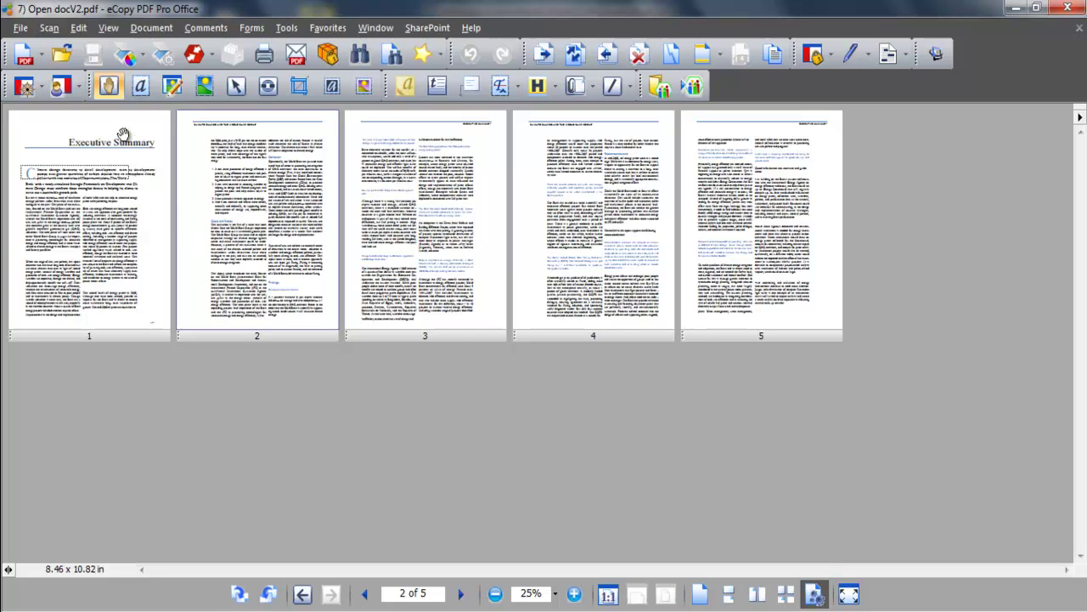
click(111, 28)
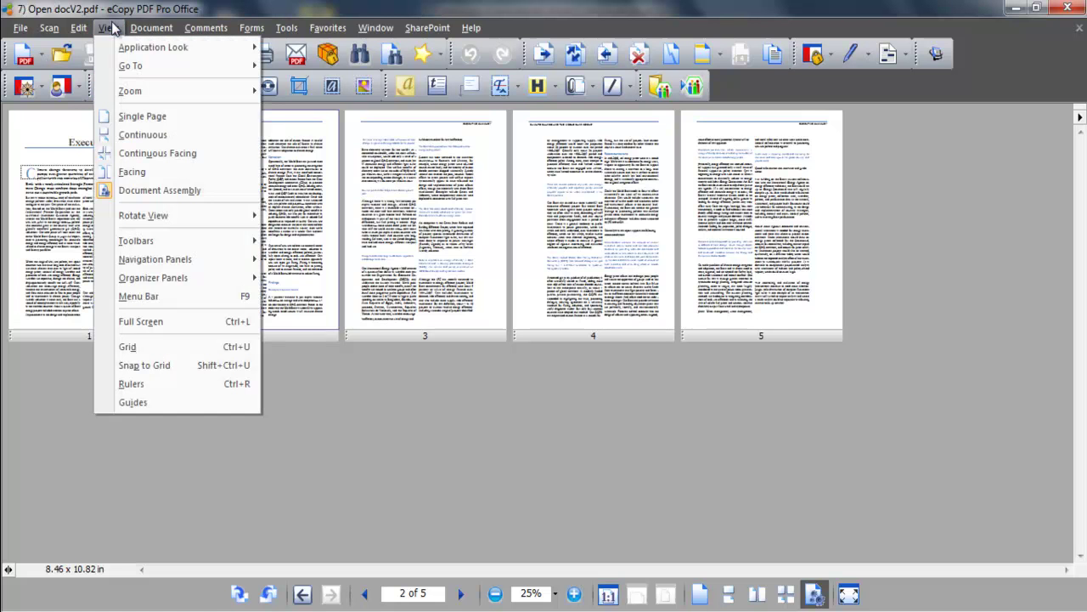
click(128, 115)
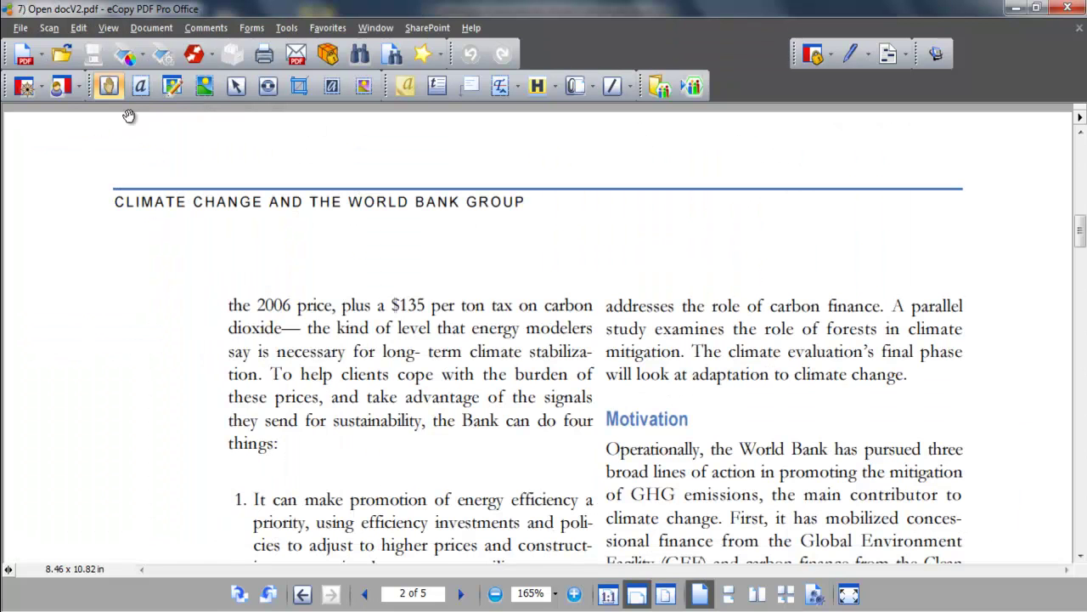